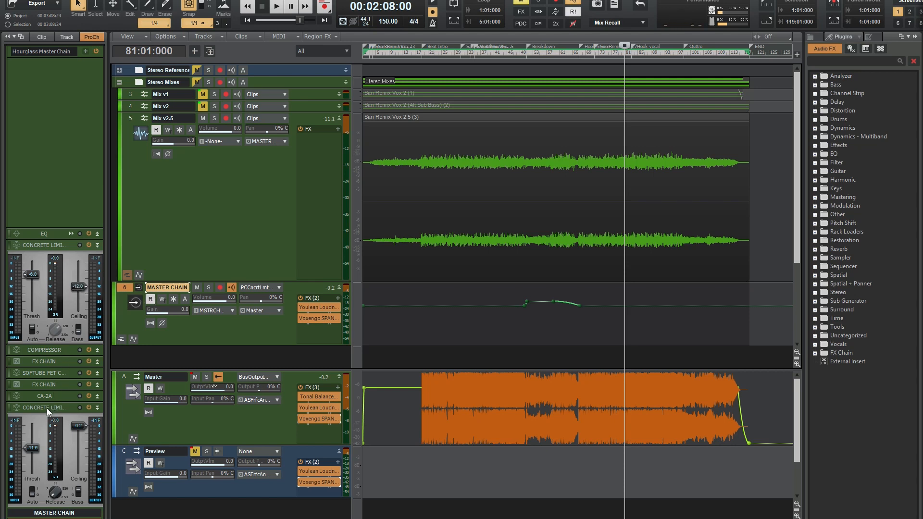
Collapse the upper Concrete Limiter in the master chain and expand the Compressor to show its high-pass filter and other controls
click(97, 246)
click(97, 349)
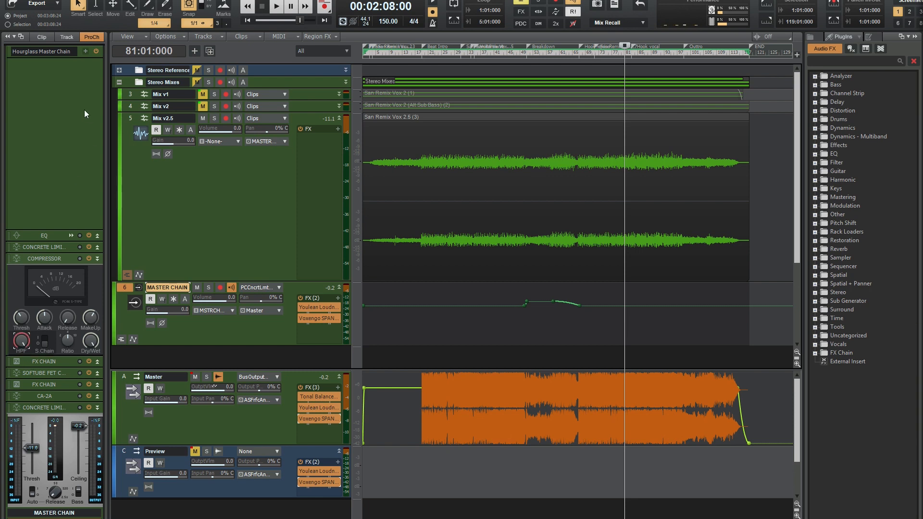
mouse_move(21, 338)
mouse_down()
mouse_move(21, 408)
mouse_move(21, 329)
mouse_up()
Mute the Master bus, reselect the MASTER CHAIN track and start playback from 81:01:000
click(196, 377)
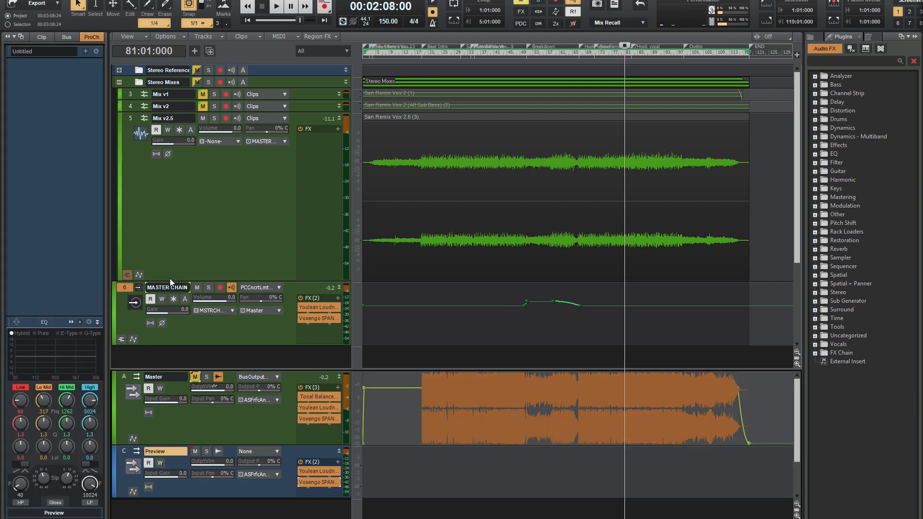
click(128, 287)
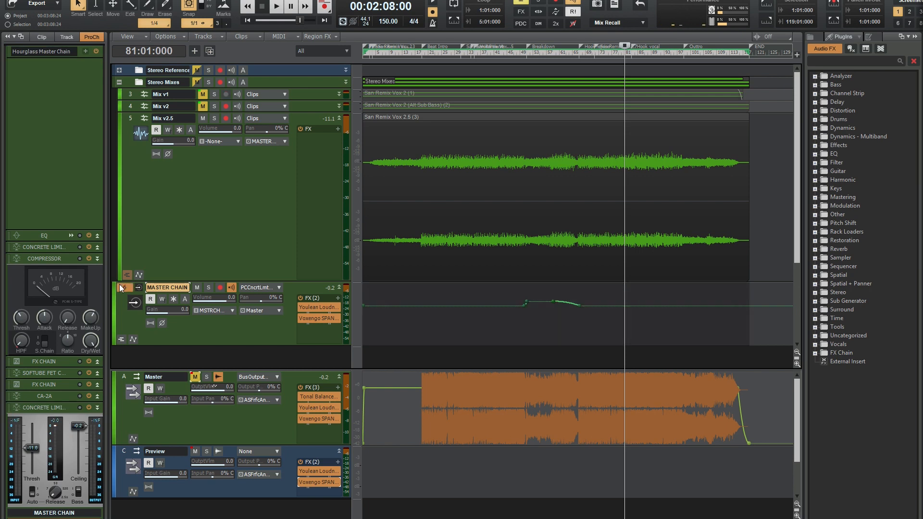
key(space)
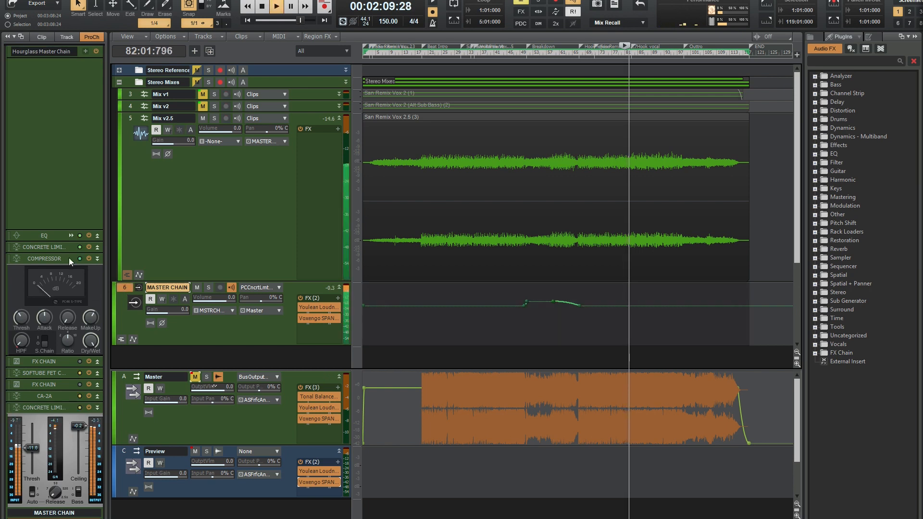
Expand the master chain's EQ and open its full QuadCurve Equalizer view to examine the curve during playback
click(97, 236)
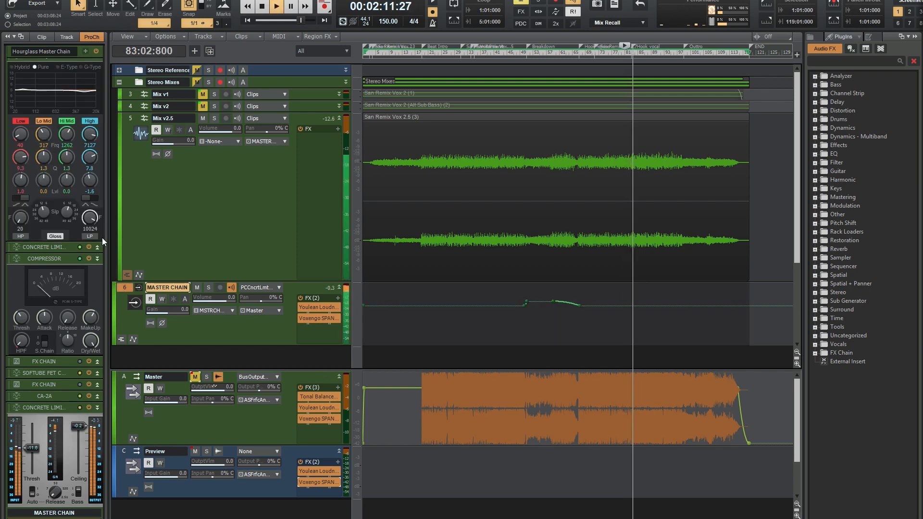
scroll(88, 62, up, 1)
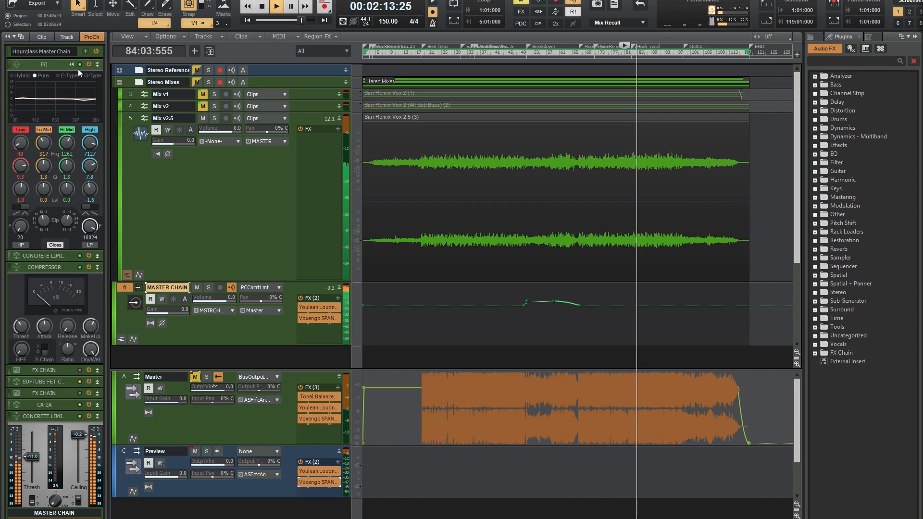
double_click(78, 68)
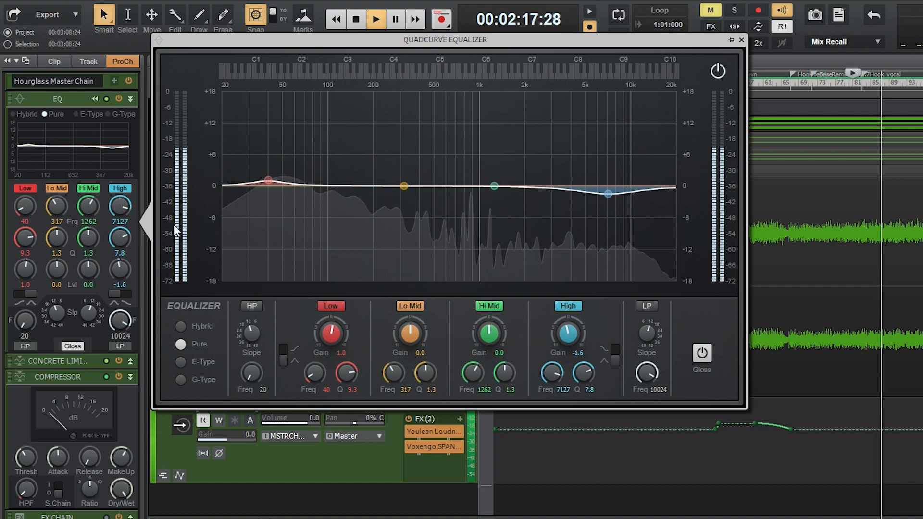
Expand the first Concrete Limiter above the Compressor and restart playback from 81:01:000 to examine both modules
click(131, 361)
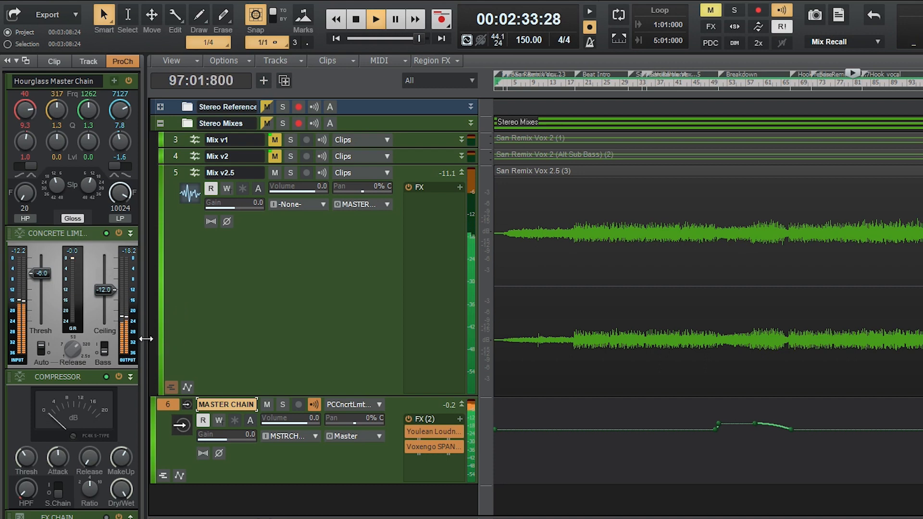
key(space)
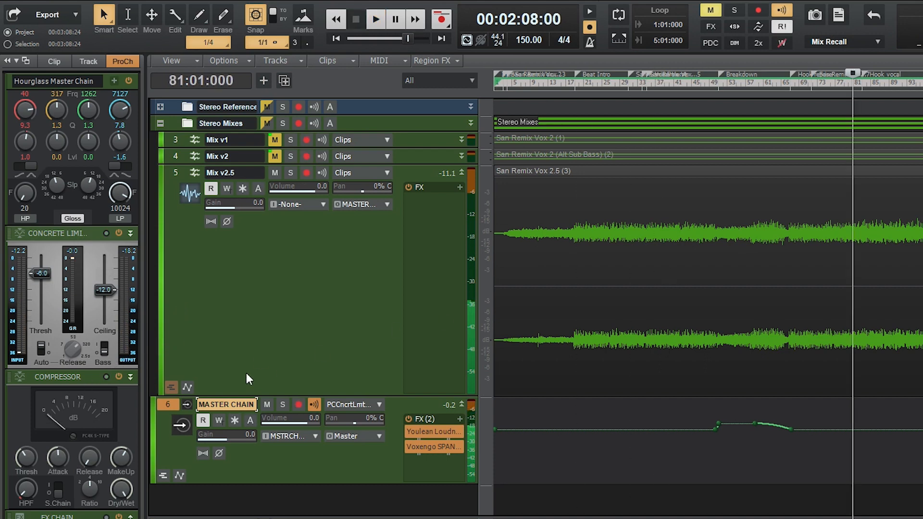
key(space)
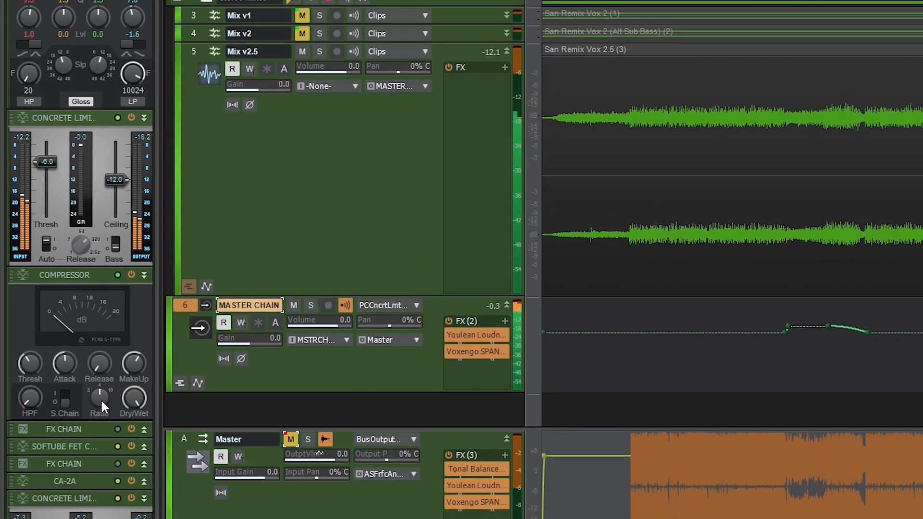
mouse_move(101, 403)
Collapse the Compressor, the first Concrete Limiter and the EQ in the master chain
click(143, 274)
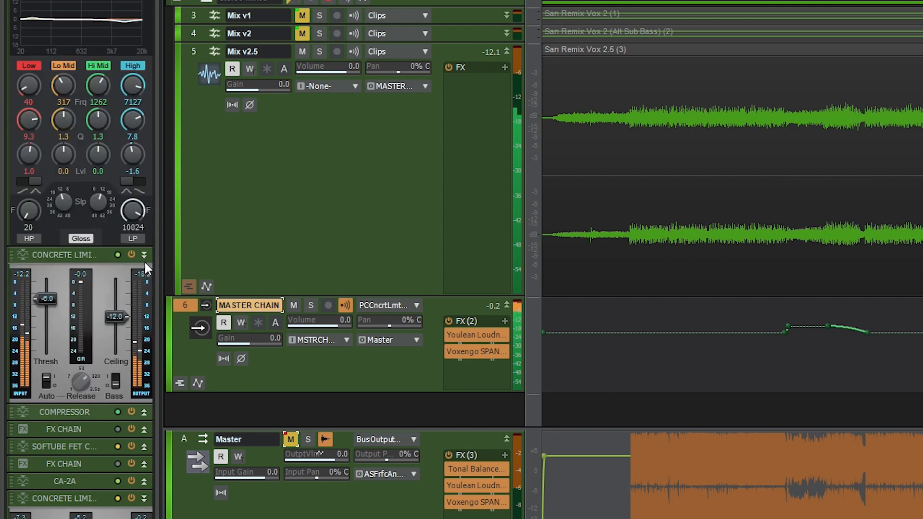
click(145, 256)
click(144, 95)
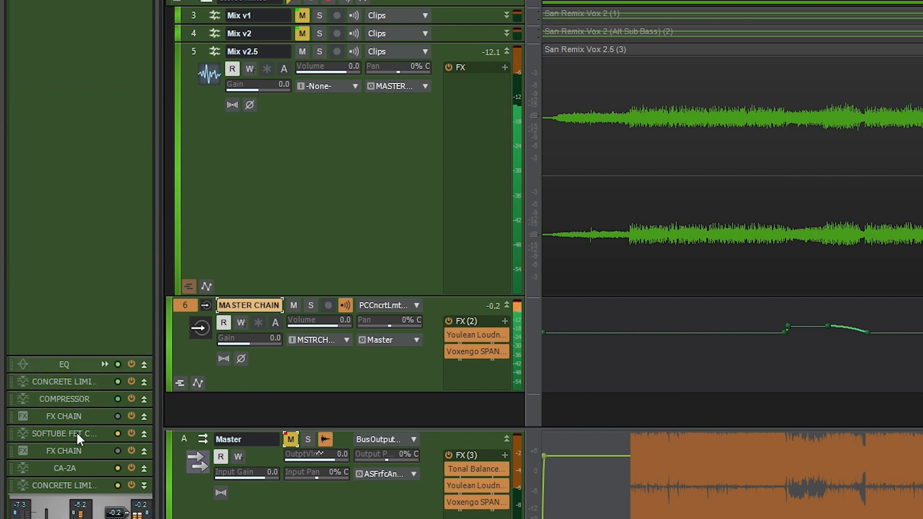
Open Cakewalk LP MB from the first FX Chain and examine the settings of bands 2, 3 and 1 during playback
click(144, 417)
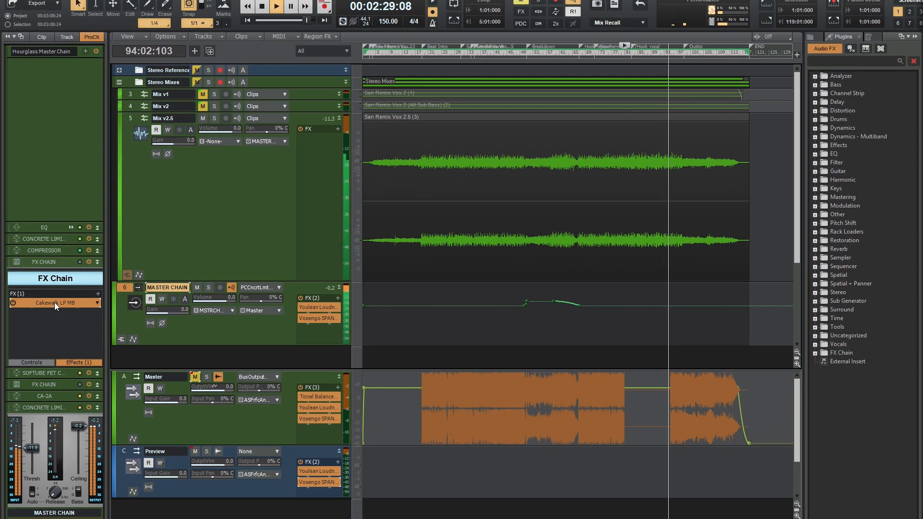
double_click(80, 302)
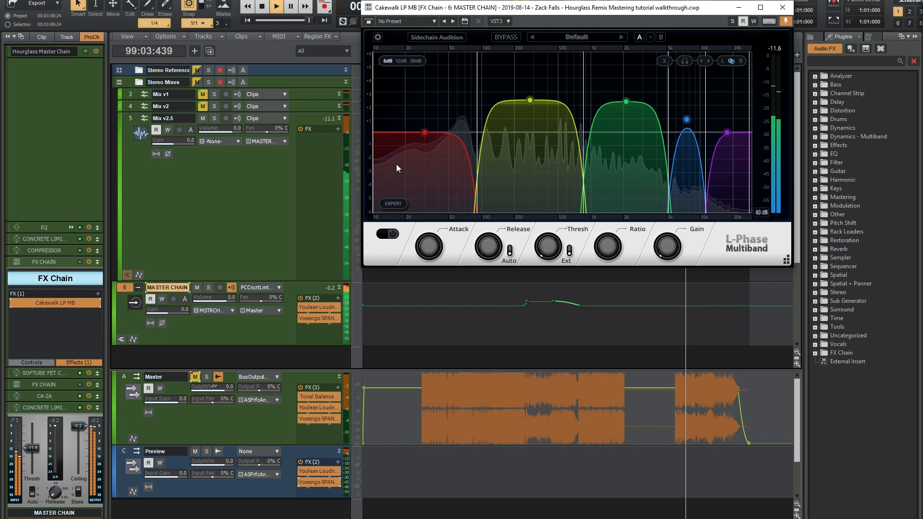
click(541, 105)
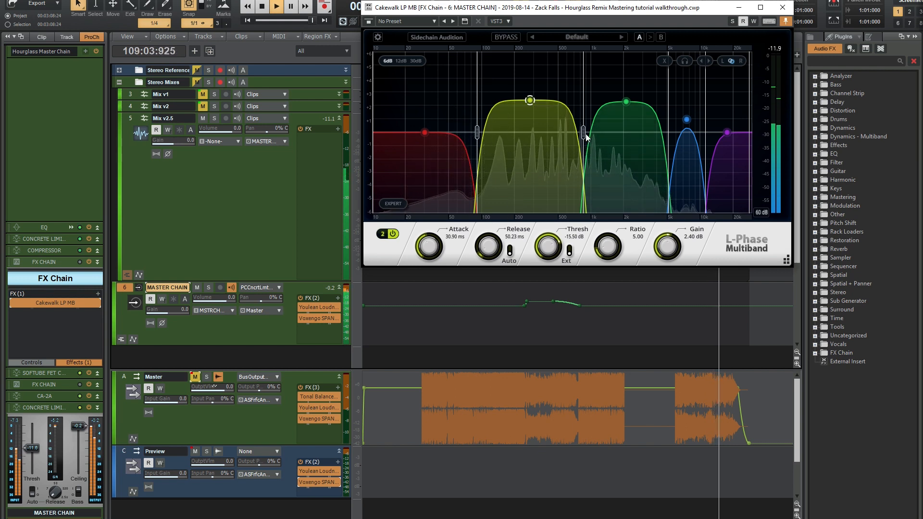
click(625, 136)
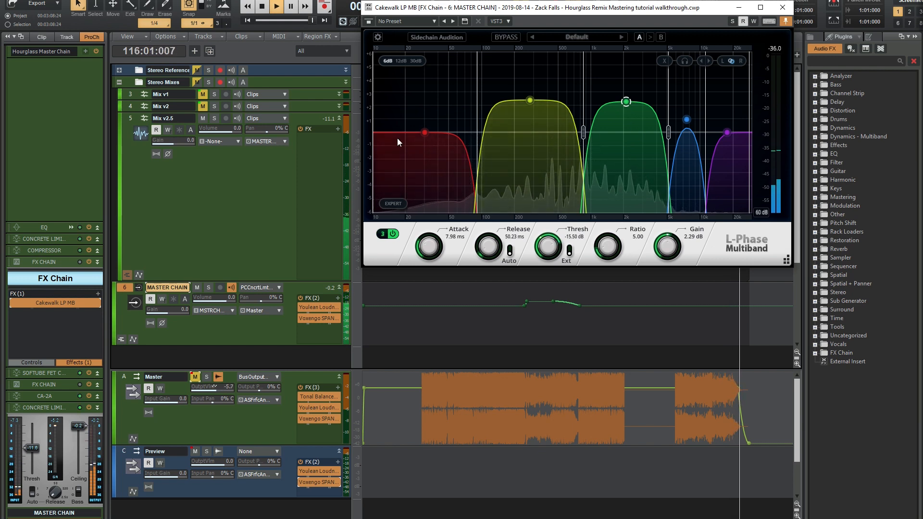
click(417, 163)
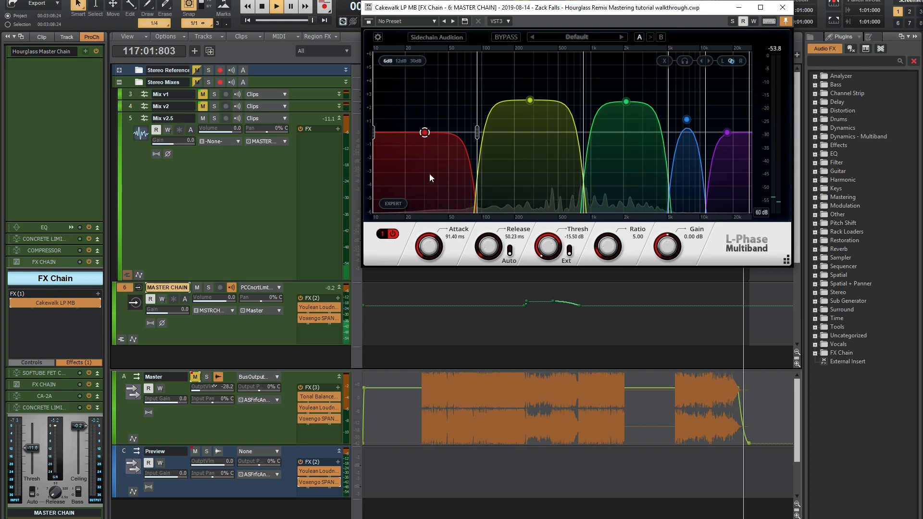
Restart playback and examine the attack, threshold, ratio and gain settings of LP MB bands 2 through 5
key(space)
key(space)
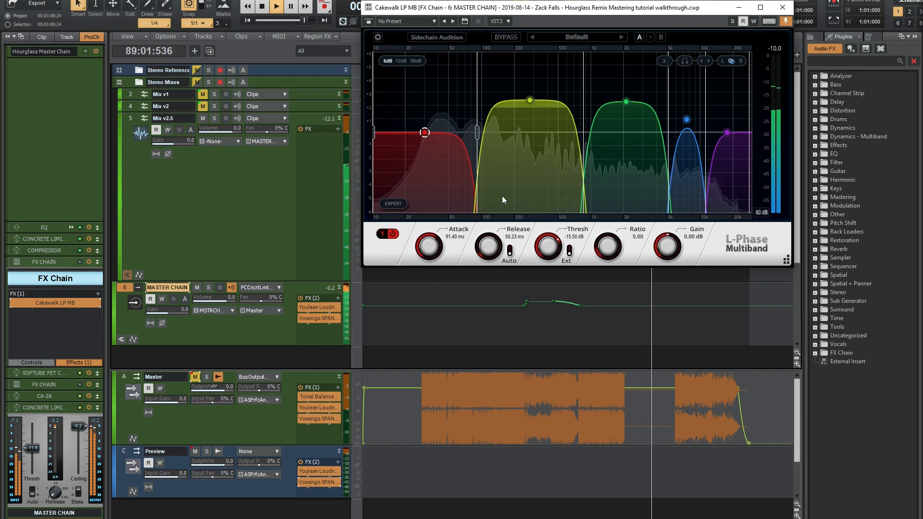
mouse_move(529, 102)
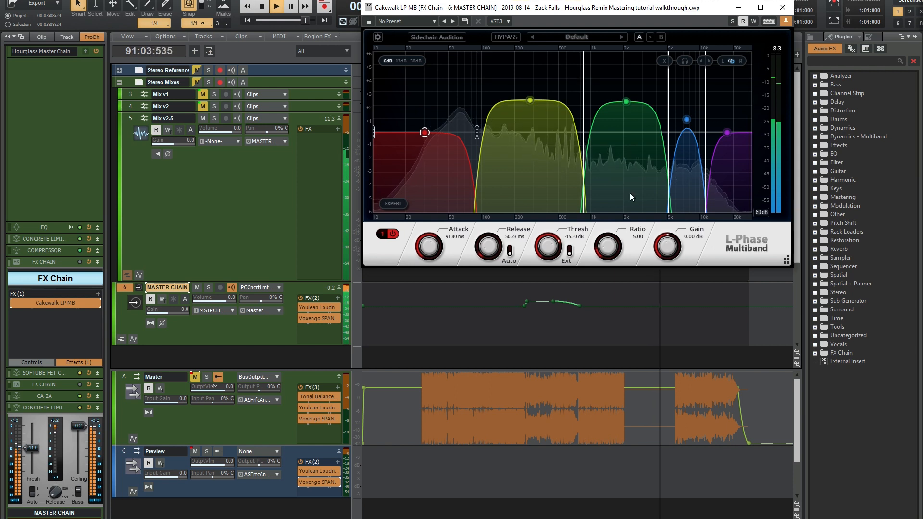
click(531, 100)
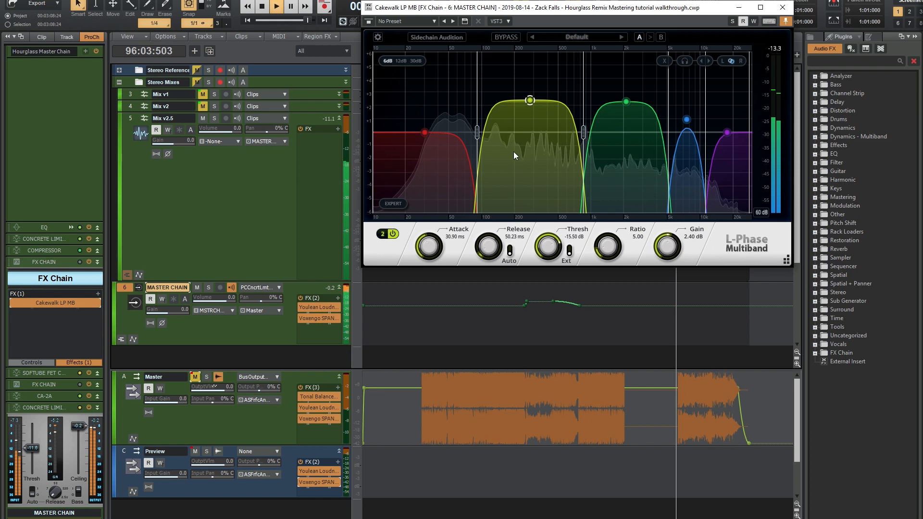
click(631, 134)
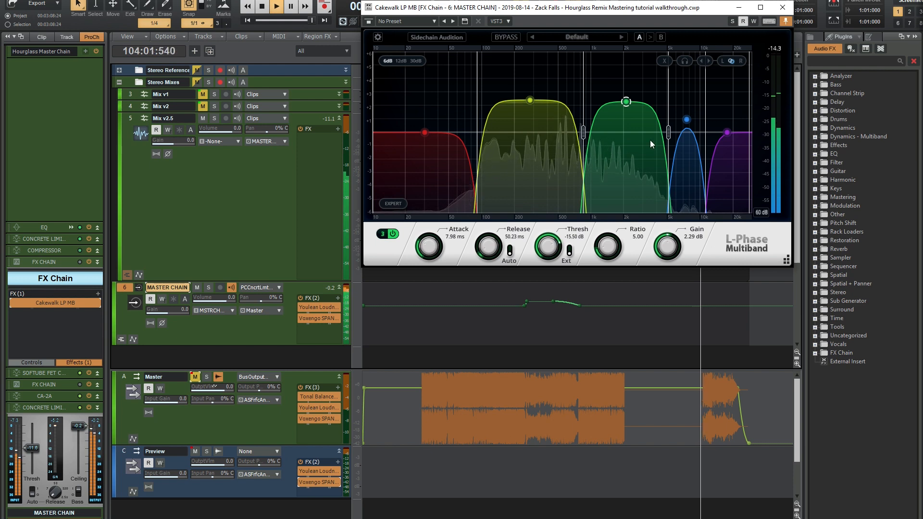
click(684, 144)
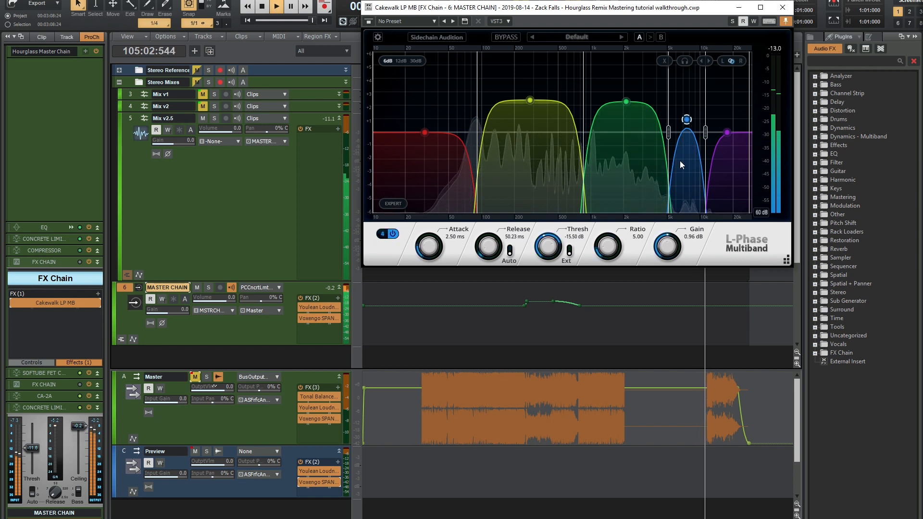
click(733, 166)
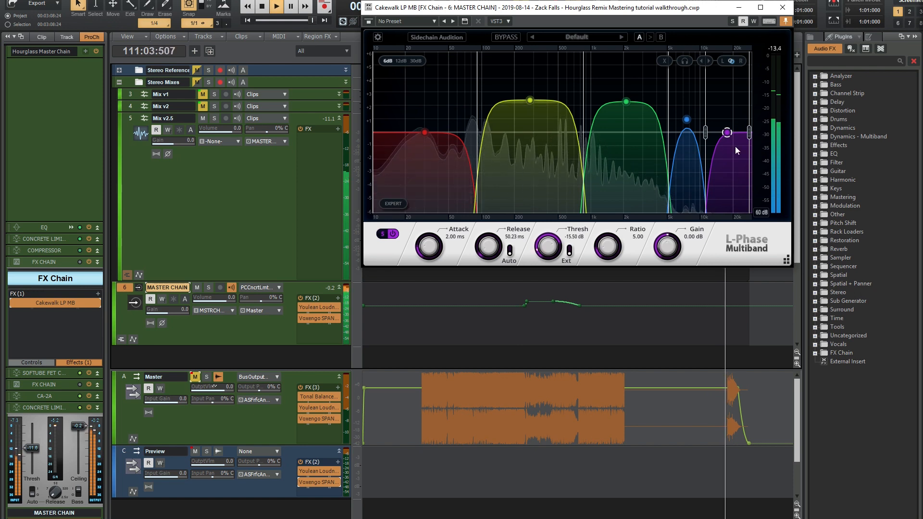
Stop playback, collapse the first FX Chain and close Cakewalk LP MB
key(space)
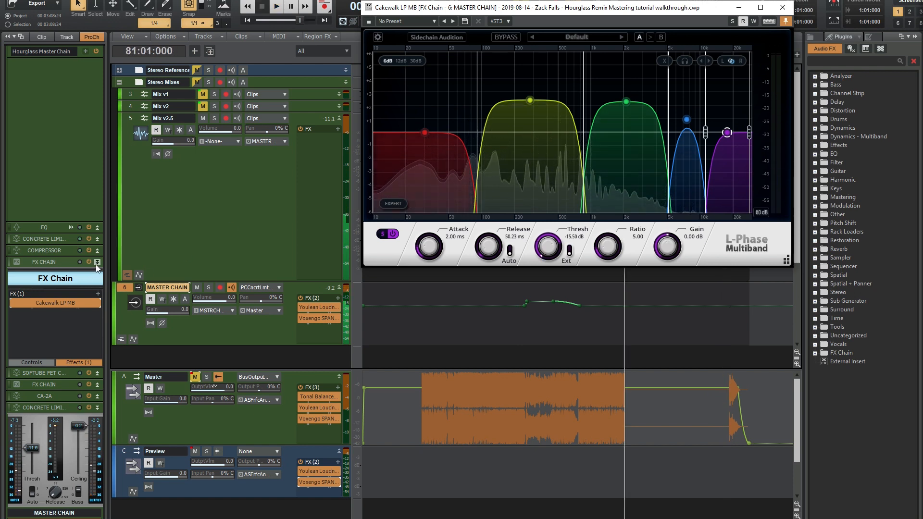
click(97, 261)
click(783, 7)
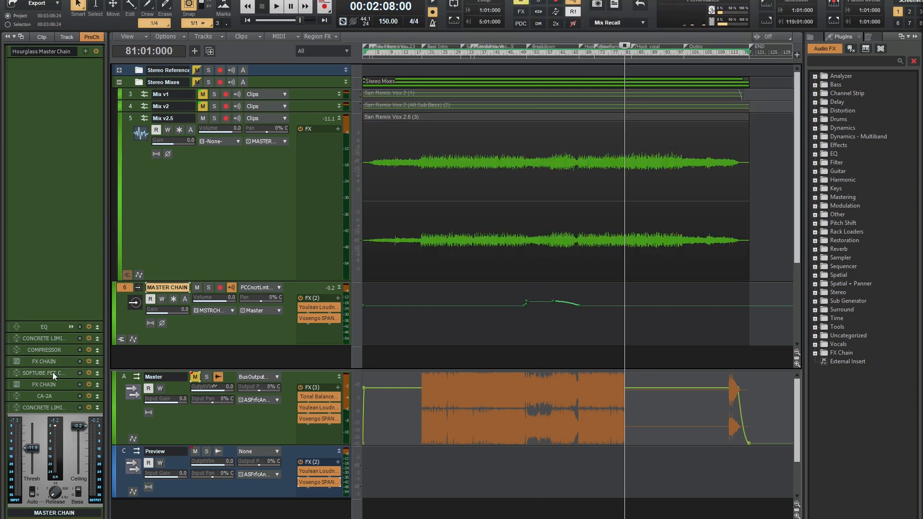
Expand the Softube FET Compressor and play the mix to examine its gain reduction, attack and release
click(97, 373)
key(space)
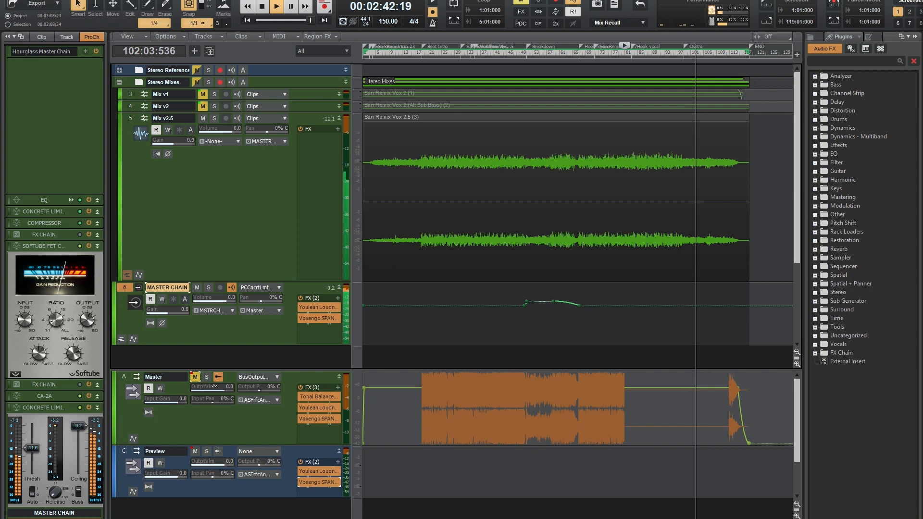
Switch to AnalogX Delay Time Calculator, calculate the note lengths for a tempo of 128, and close the calculator
key(alt+Tab)
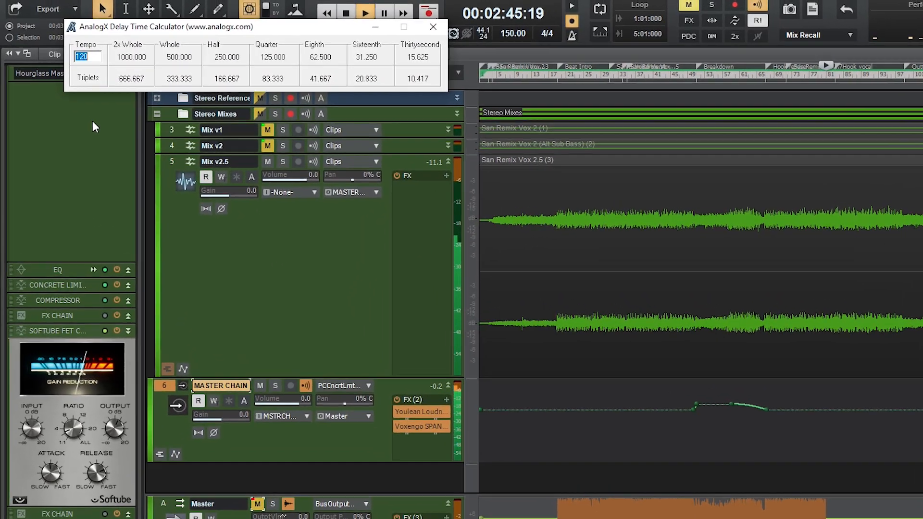
text(128)
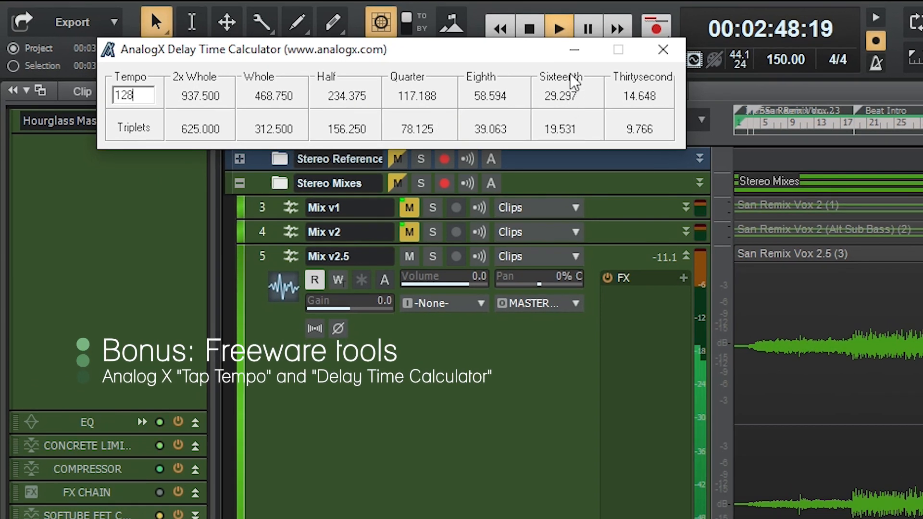
drag(546, 55, 578, 91)
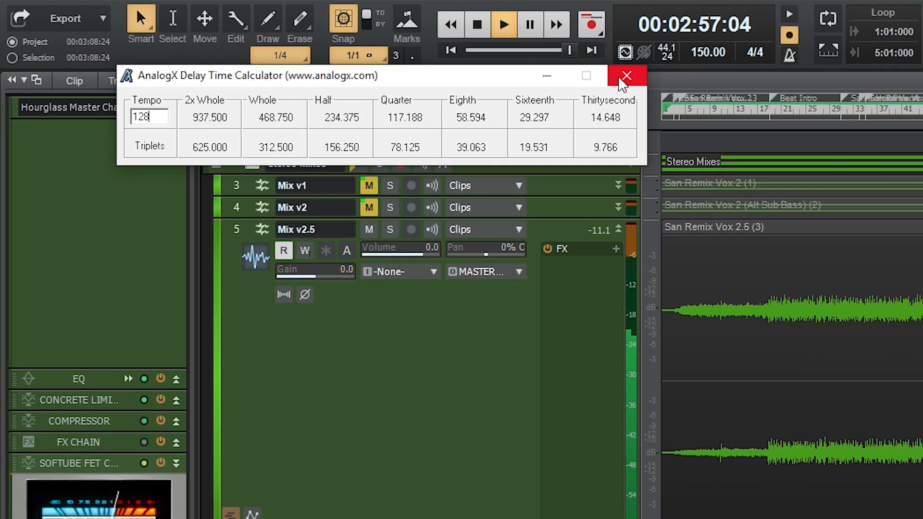
click(695, 86)
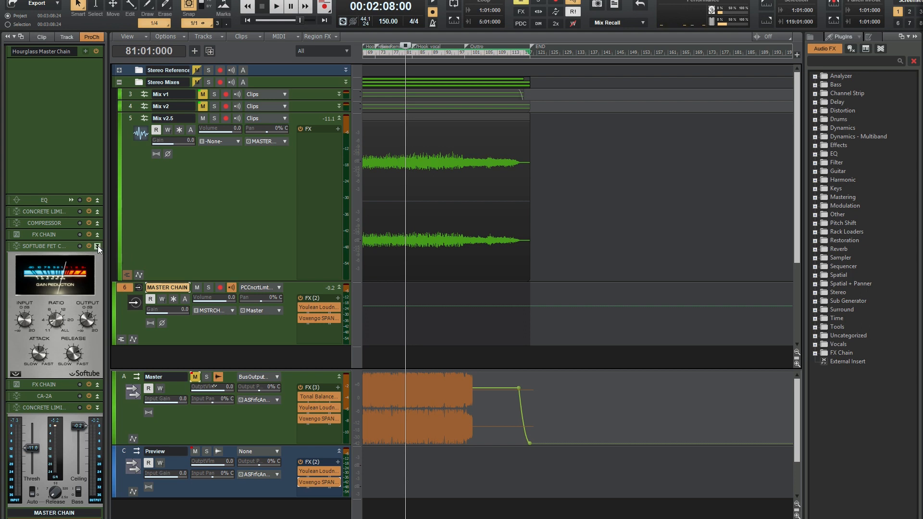
Replace the Softube FET view with the second FX Chain, examine the band settings of its Sonitus Equalizer, and close the equalizer
click(98, 246)
click(97, 385)
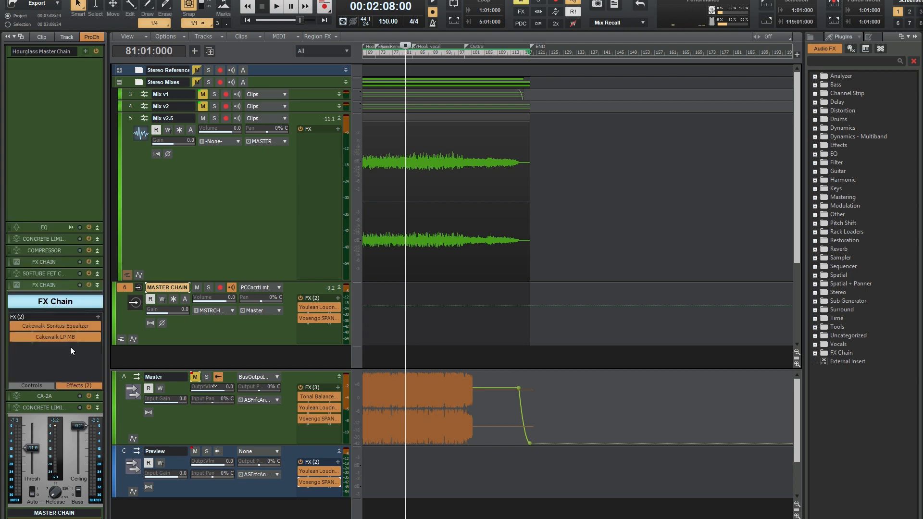
double_click(56, 327)
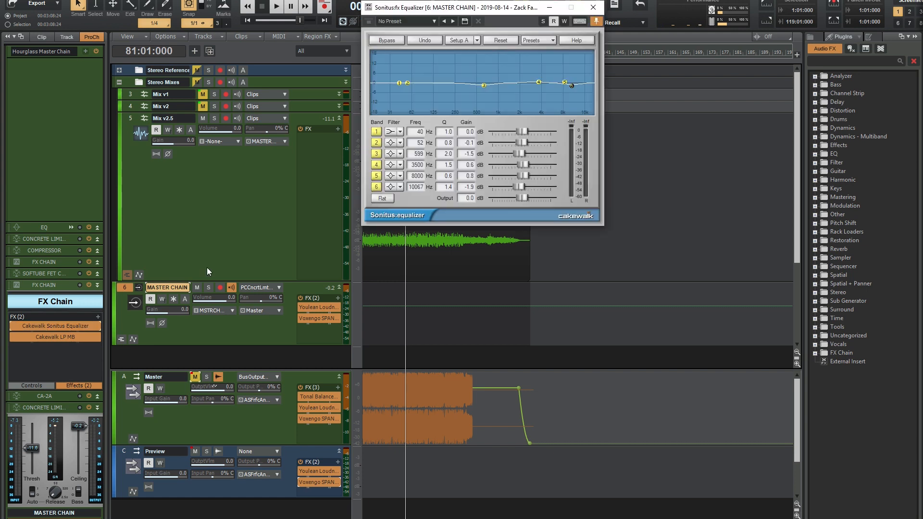
drag(486, 13, 486, 116)
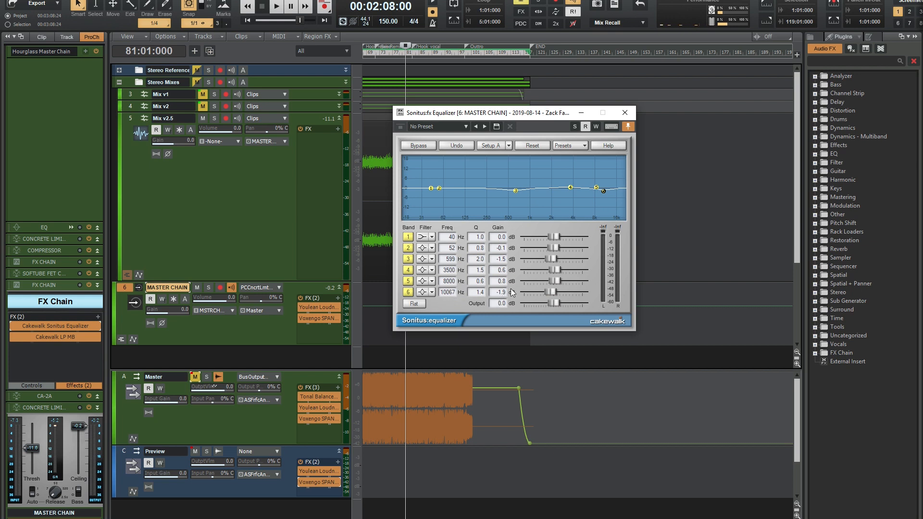
click(625, 113)
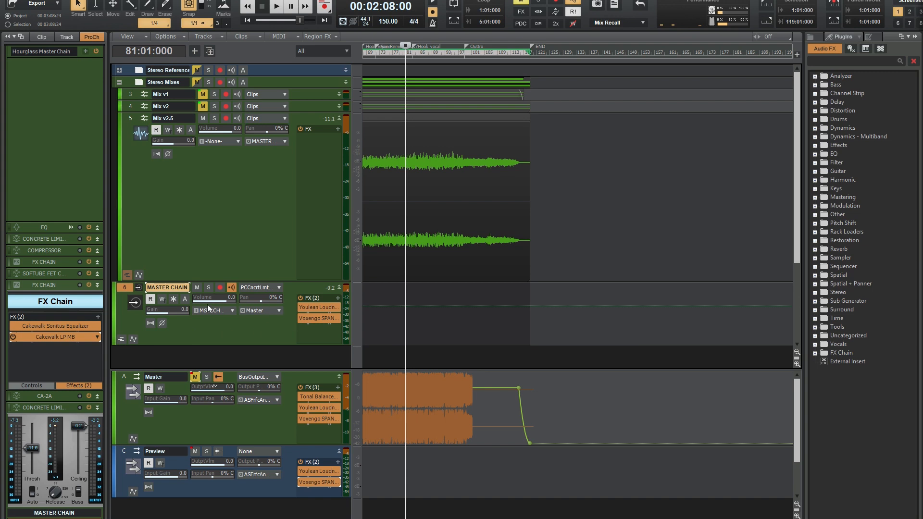
Open Cakewalk LP MB from the second FX Chain and reposition its window over the track area
double_click(38, 336)
drag(599, 116, 525, 109)
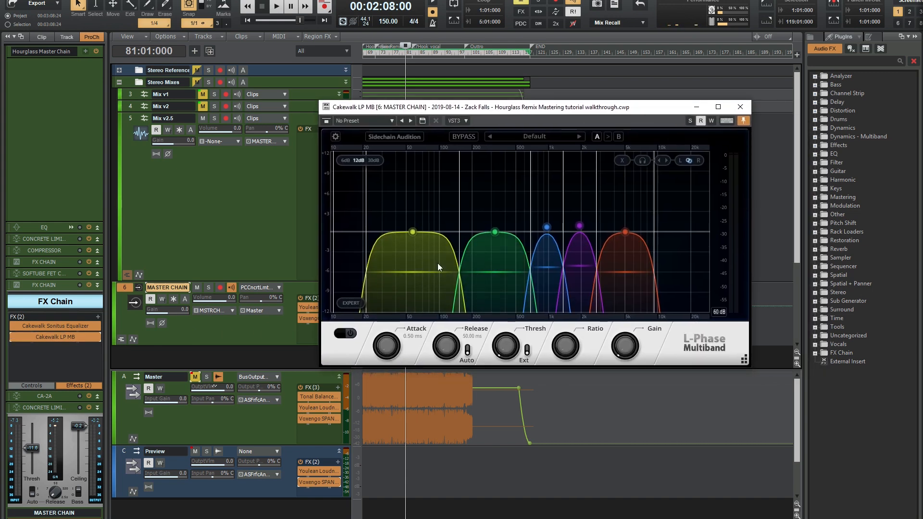
Reposition the Cakewalk LP MB window to uncover more of the timeline, set the play position to measure 74, and start playback
key(space)
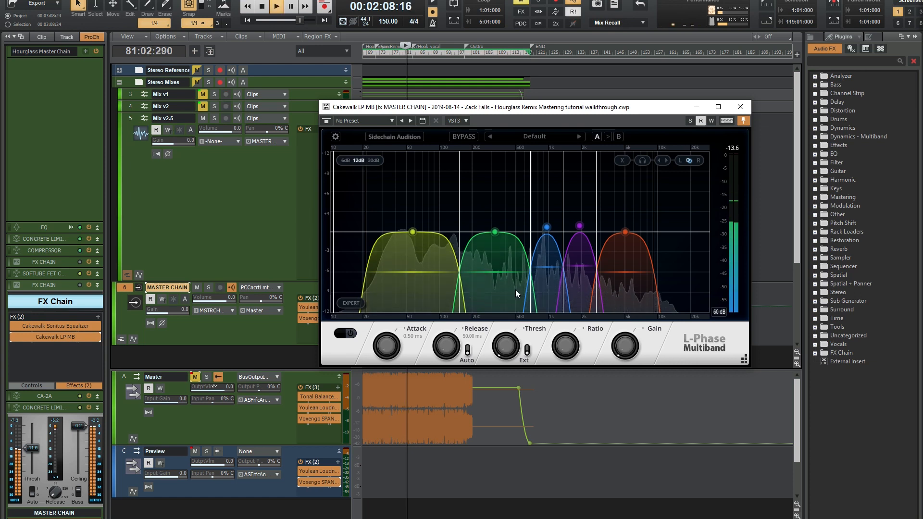
key(space)
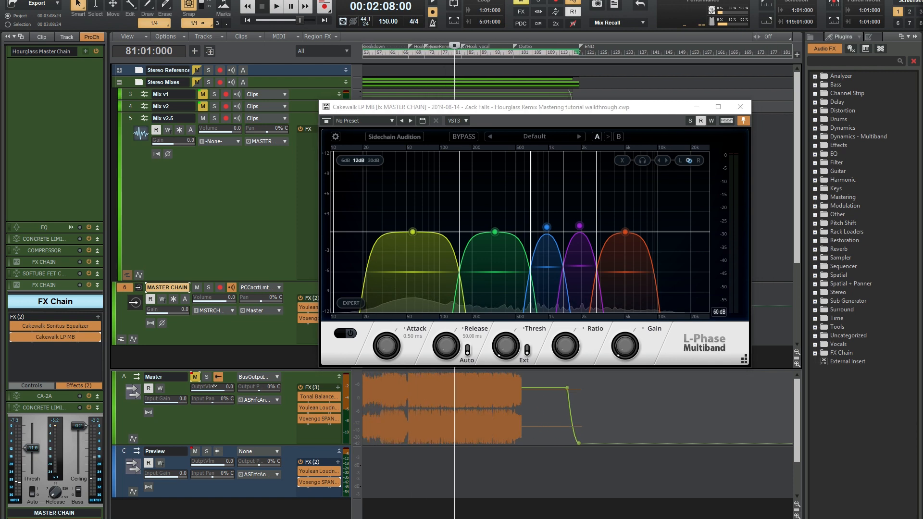
drag(433, 106, 500, 121)
click(508, 44)
key(space)
Examine the attack, threshold, ratio and gain of the yellow, green, blue, purple and red bands in turn while the mix plays
click(472, 251)
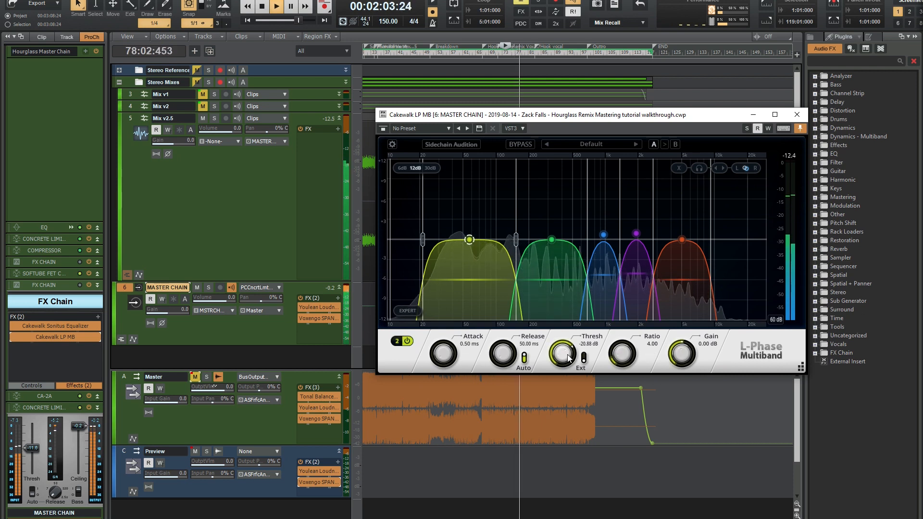
click(555, 247)
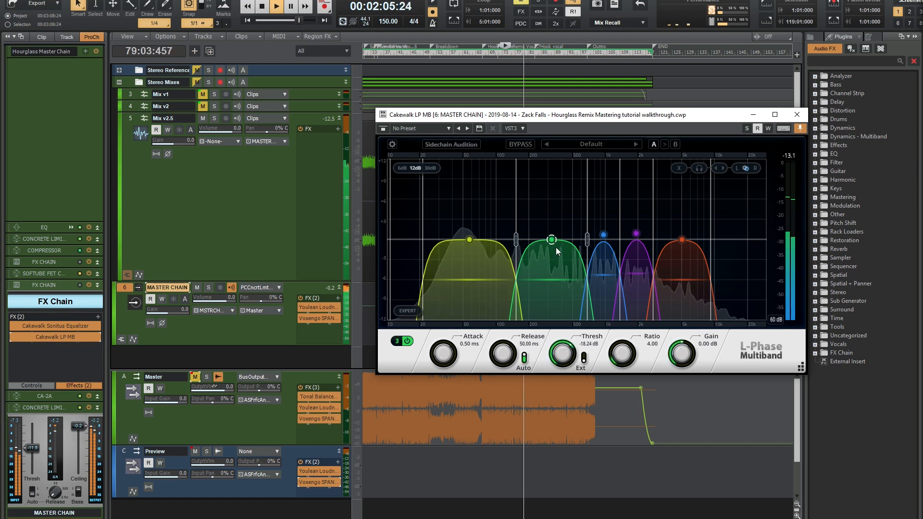
click(596, 262)
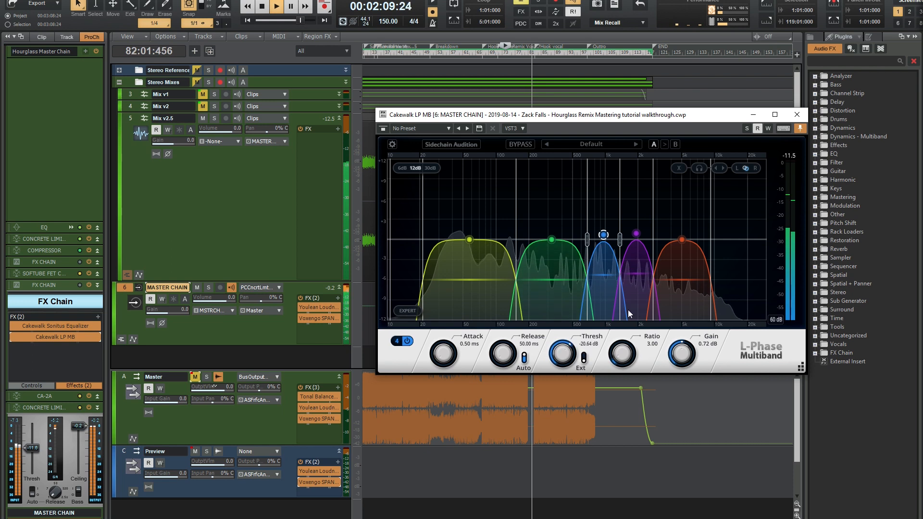
click(637, 257)
click(685, 261)
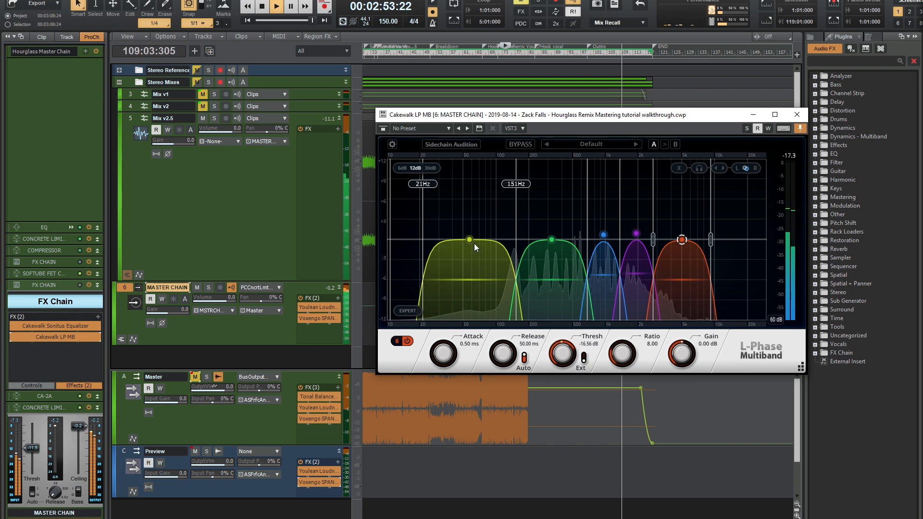
Replay the mix from the set play position and examine the compression settings of the green low-mid band
key(space)
key(space)
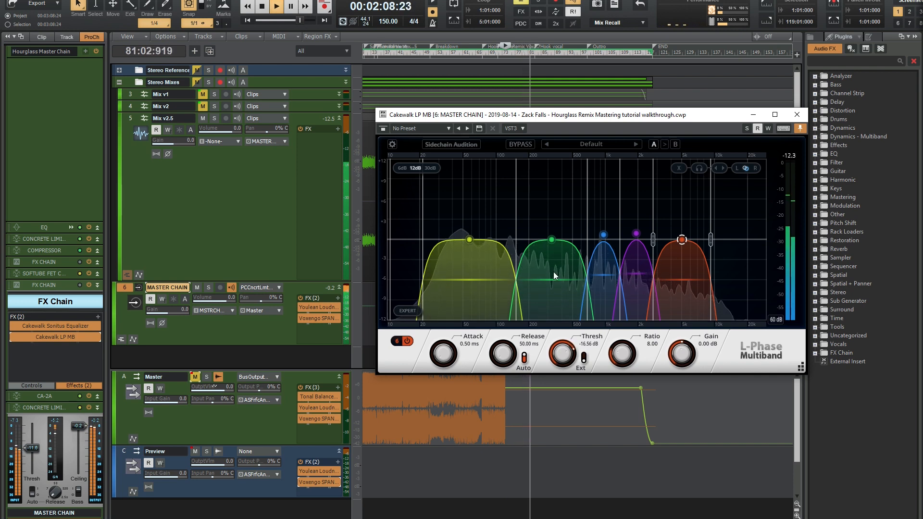
click(563, 240)
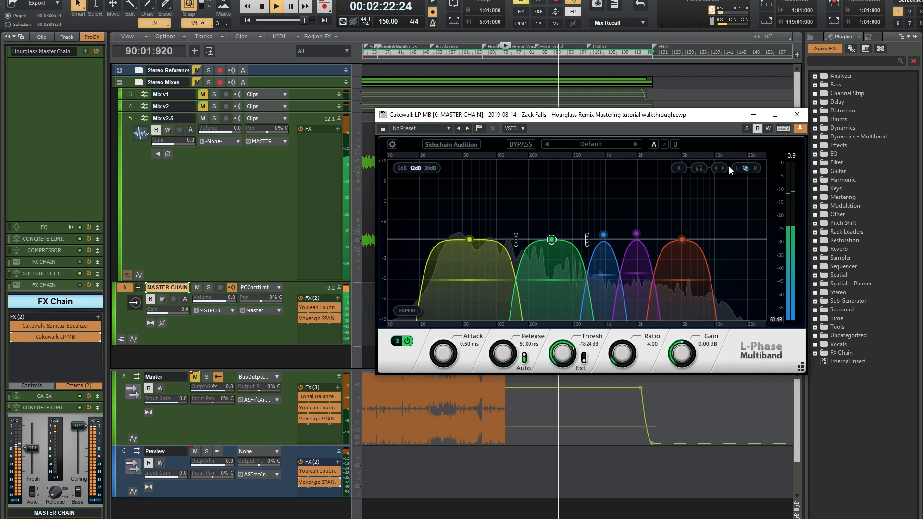
Close Cakewalk LP MB, expand the CA-2A to examine its gain and peak reduction, and stop playback
click(796, 114)
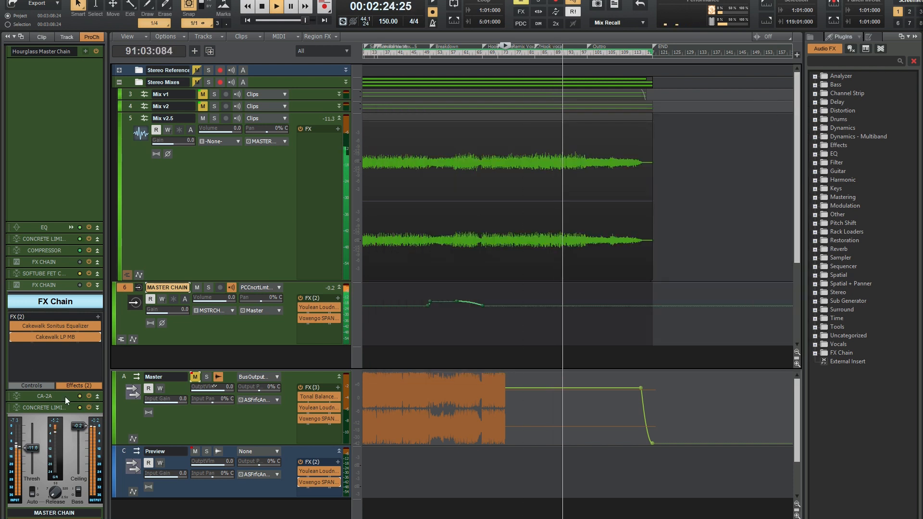
click(97, 396)
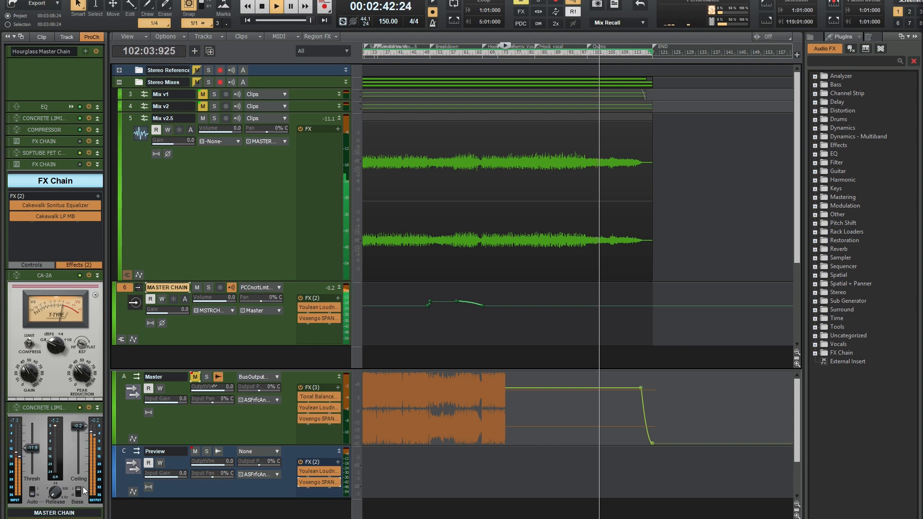
key(space)
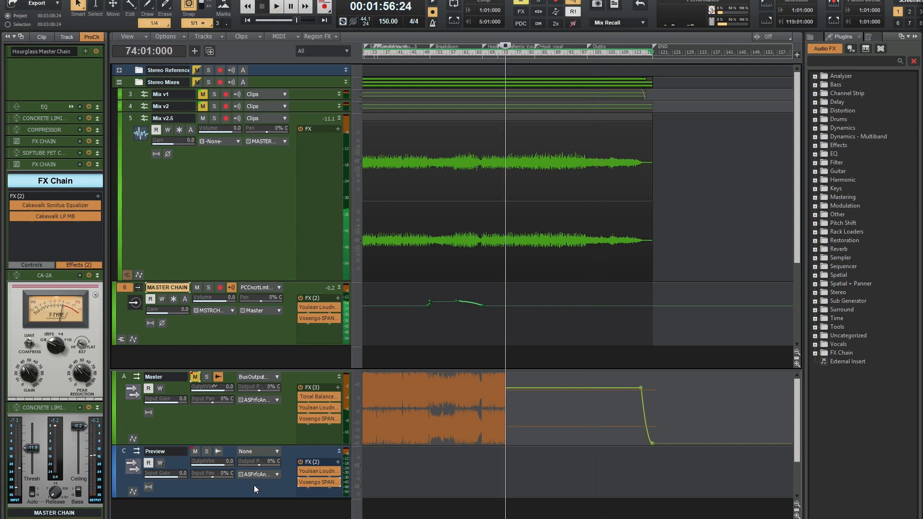
Open Voxengo SPAN Plus from the Master bus and play the mix to examine its low-end spectrum
double_click(318, 417)
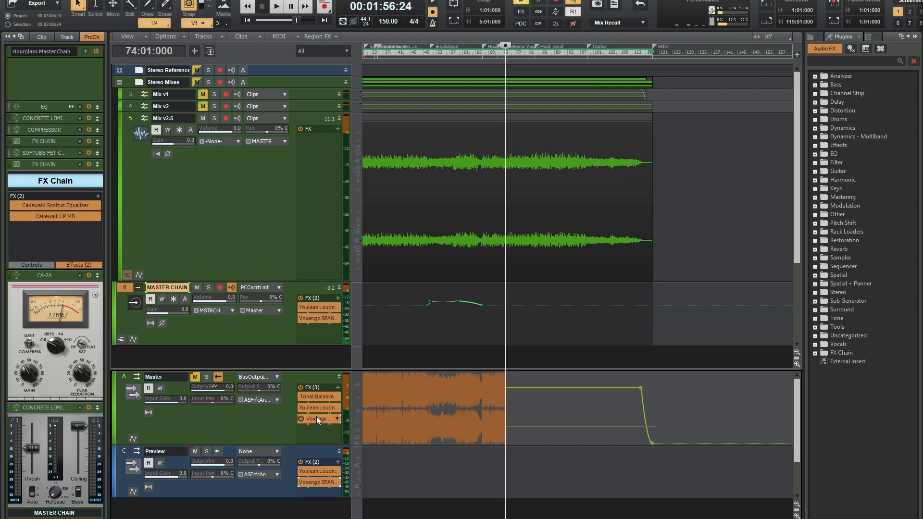
key(space)
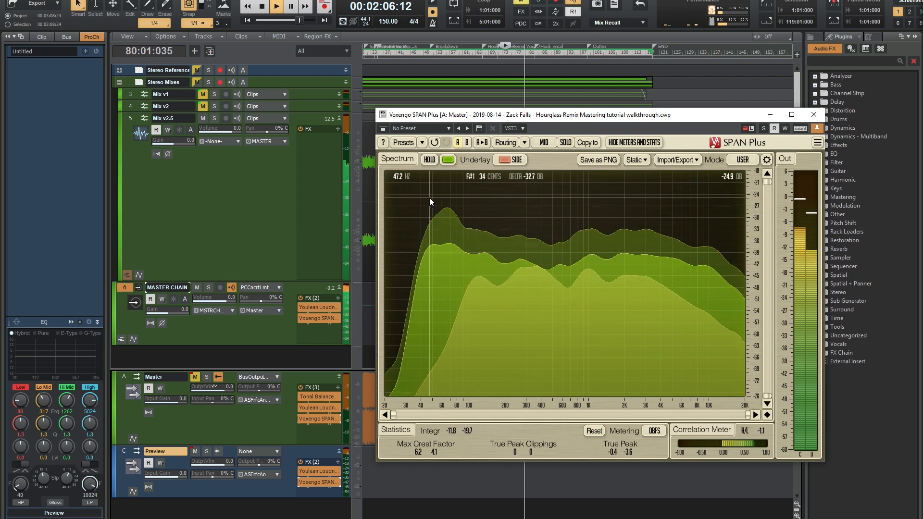
Select the MASTER CHAIN track, toggle the Bass switch of its Concrete Limiter while watching the spectrum, and stop playback
click(232, 330)
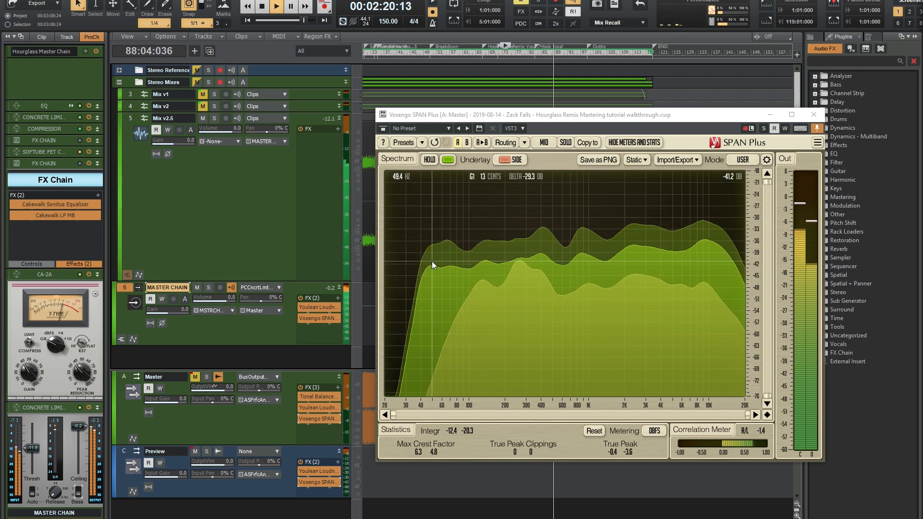
click(78, 490)
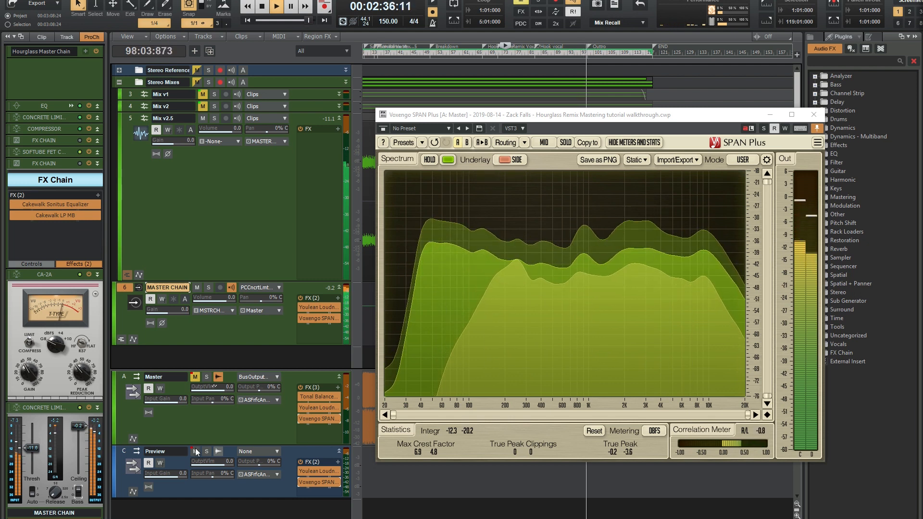
key(space)
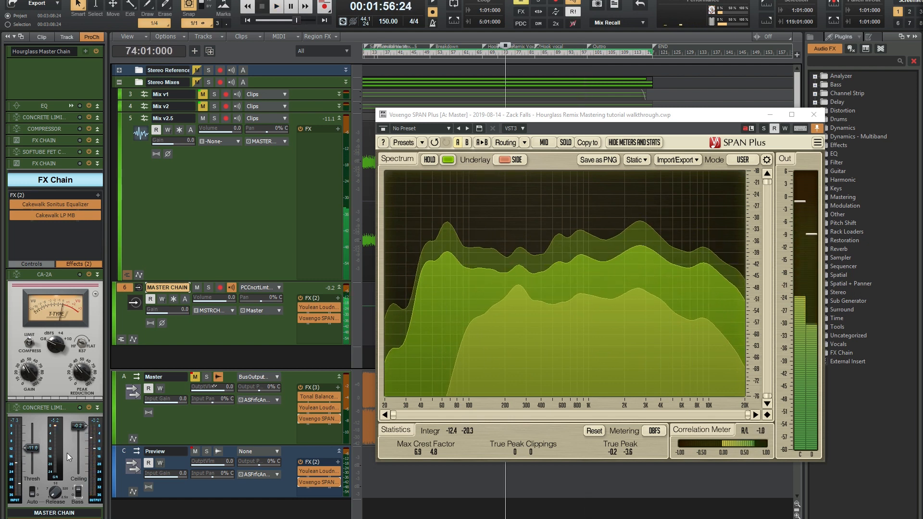